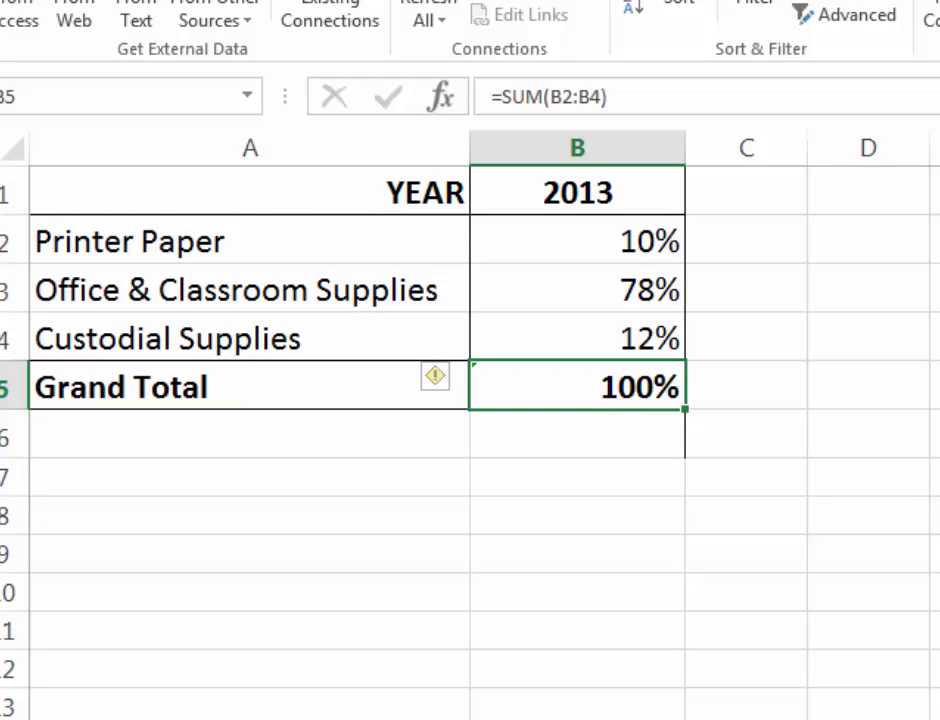
Step: Look through the yearly supply percentage tables on the 2012 to 2016 sheets
key(ctrl+Page_Up)
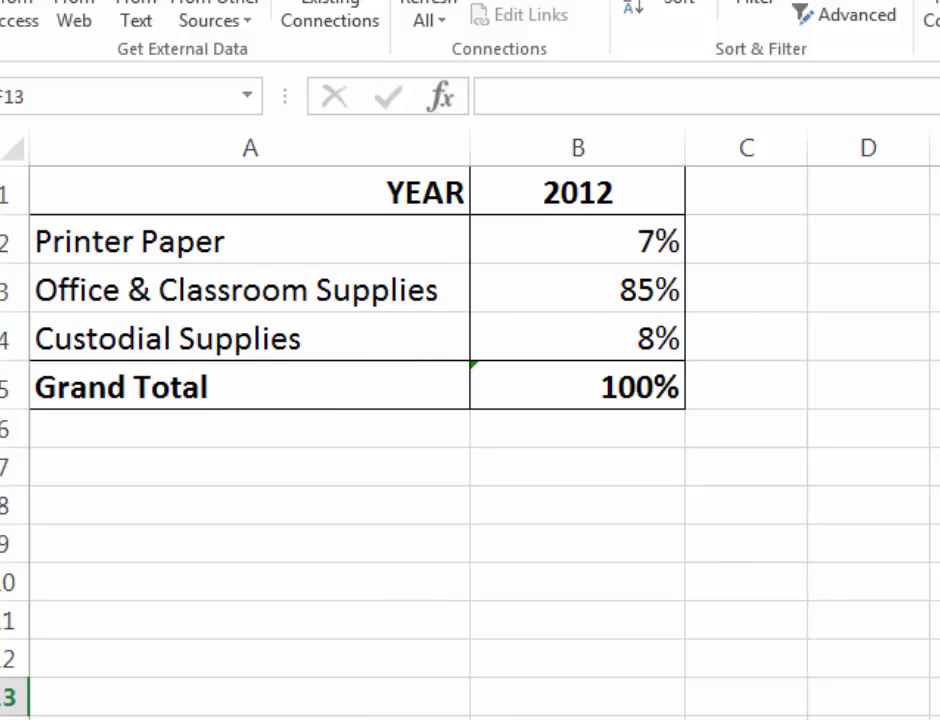
key(ctrl+Page_Down)
key(ctrl+Page_Down)
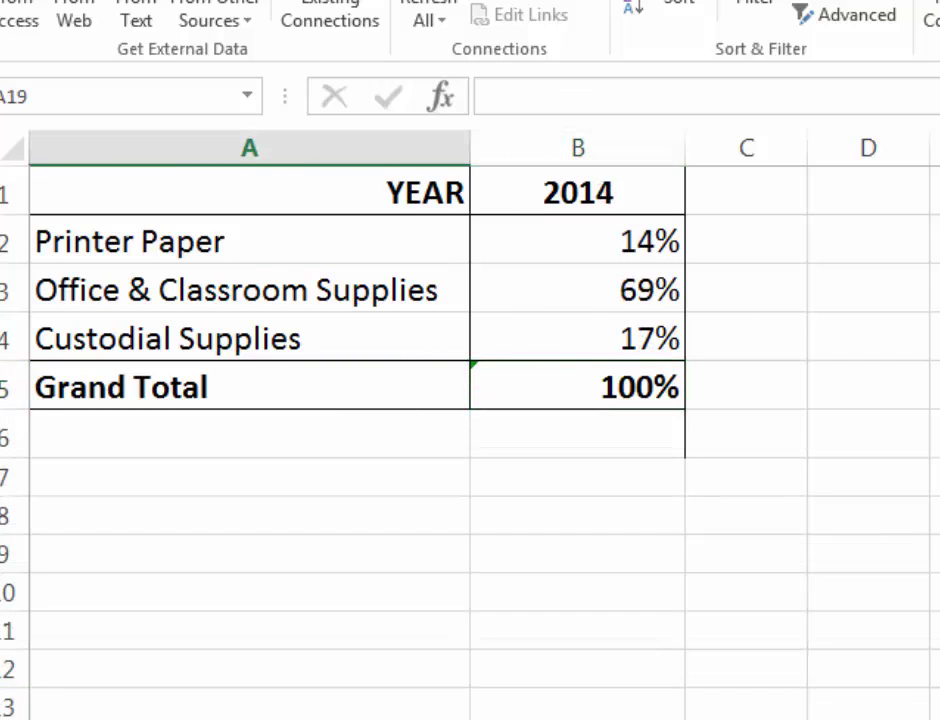
key(ctrl+Page_Down)
key(ctrl+Page_Down)
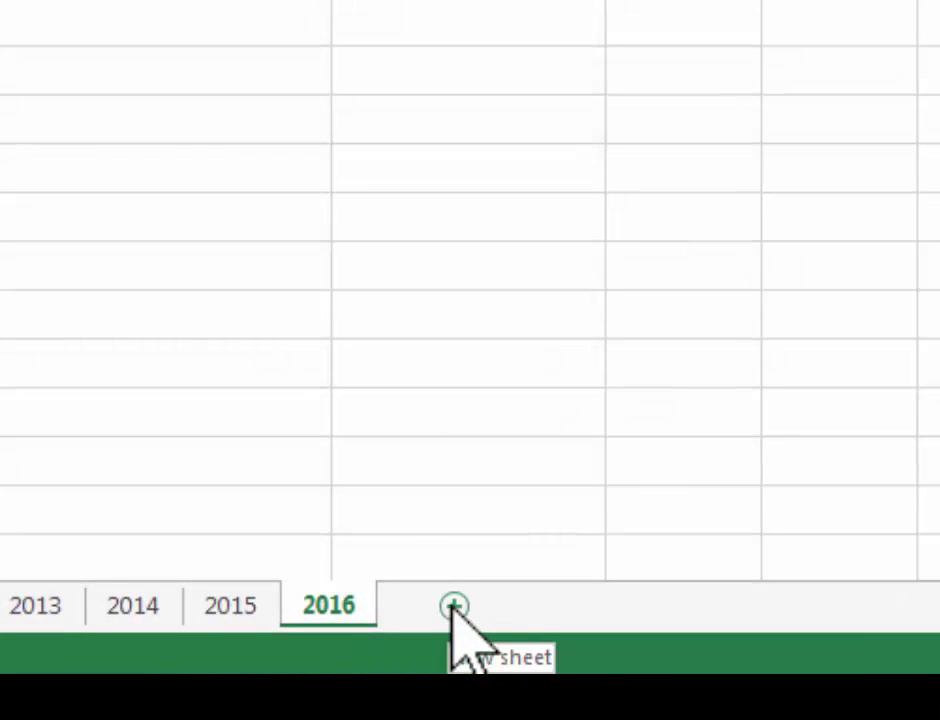
Step: Add a new worksheet after the 2016 sheet and name it MASTER SUMMARY
click(455, 607)
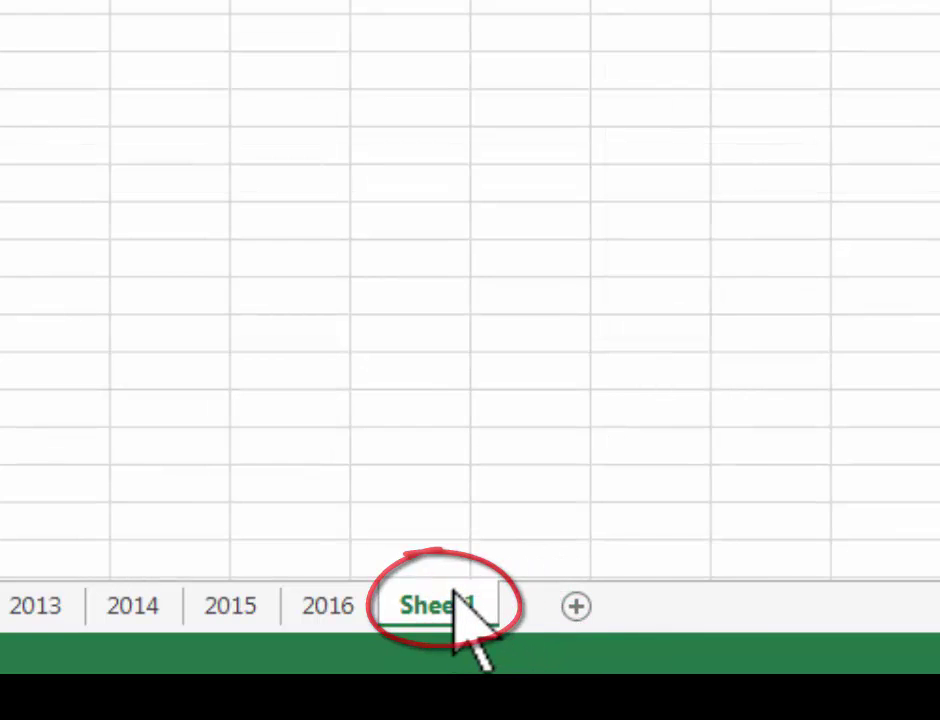
right_click(453, 600)
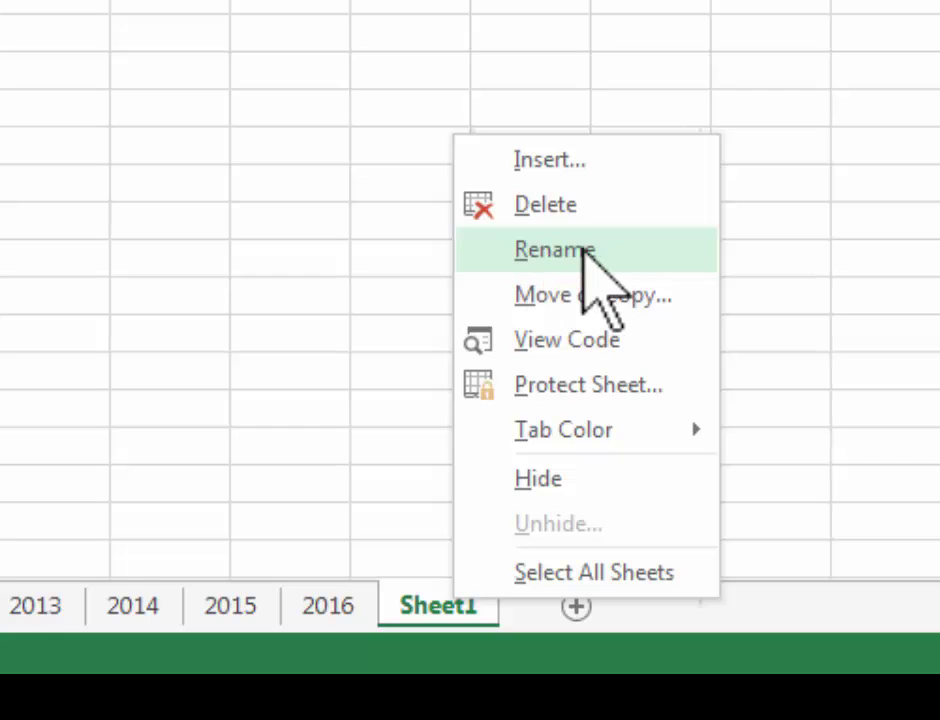
click(585, 249)
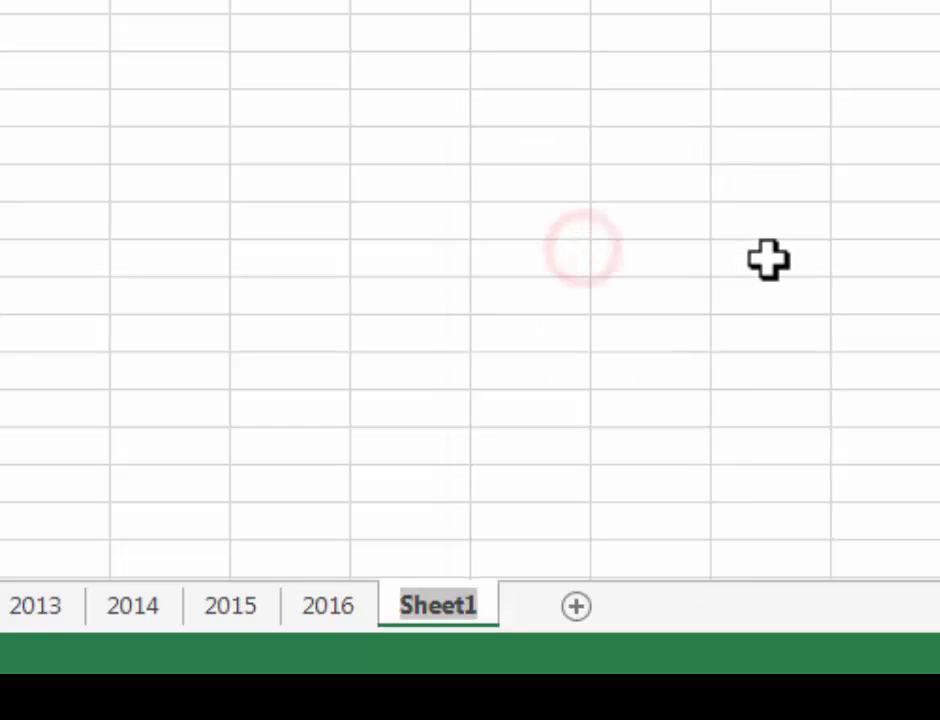
text(M)
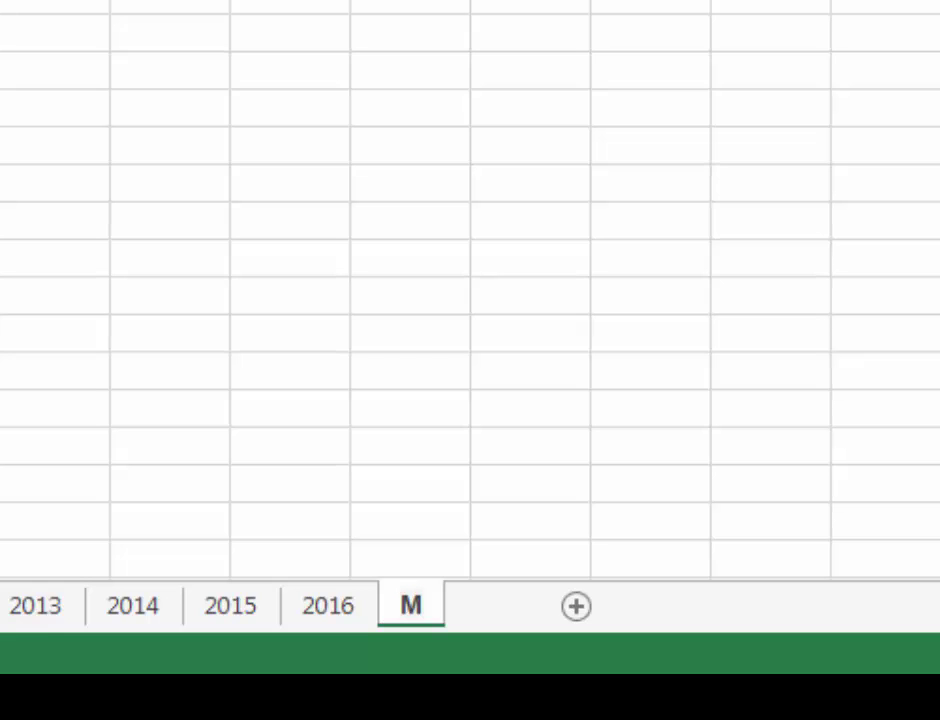
text(ASTER SUMMARY)
key(Return)
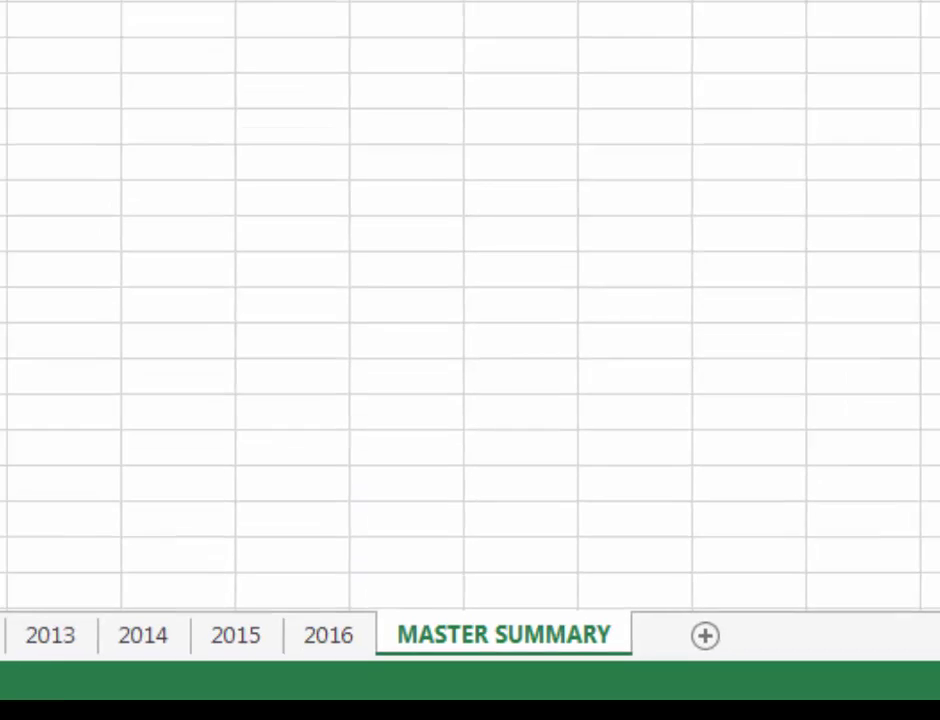
Step: Start a Consolidate operation at cell A1 of the MASTER SUMMARY sheet, using the Sum function
click(329, 349)
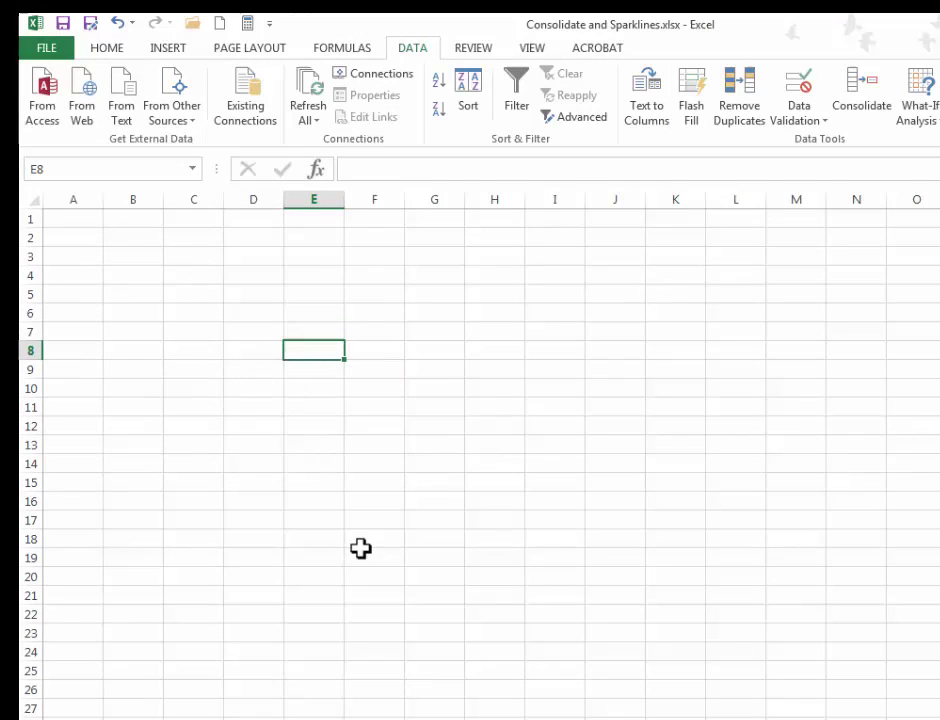
click(64, 218)
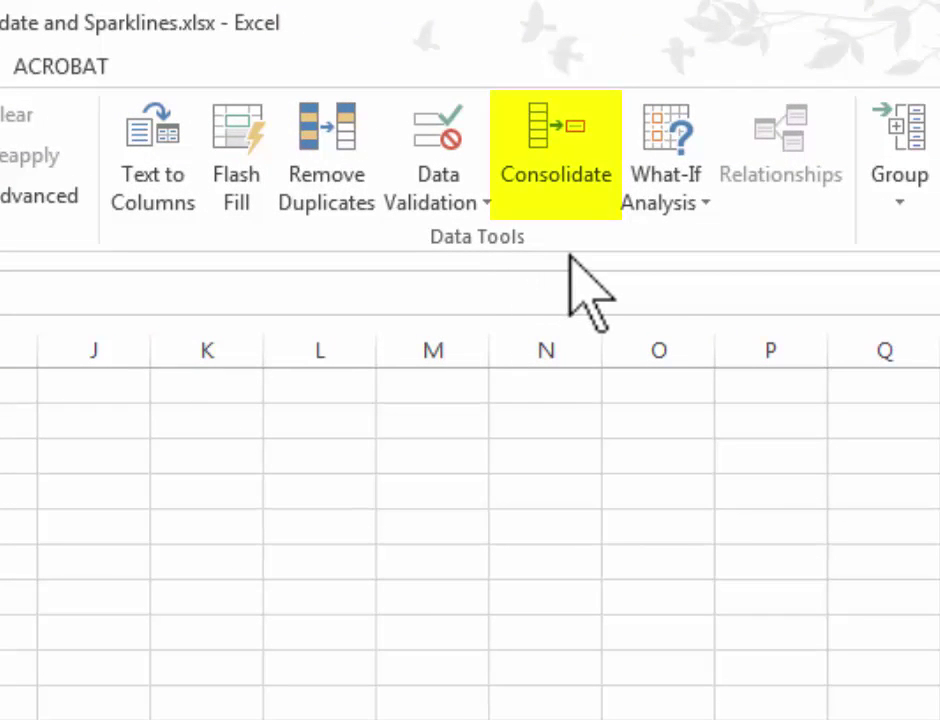
click(558, 145)
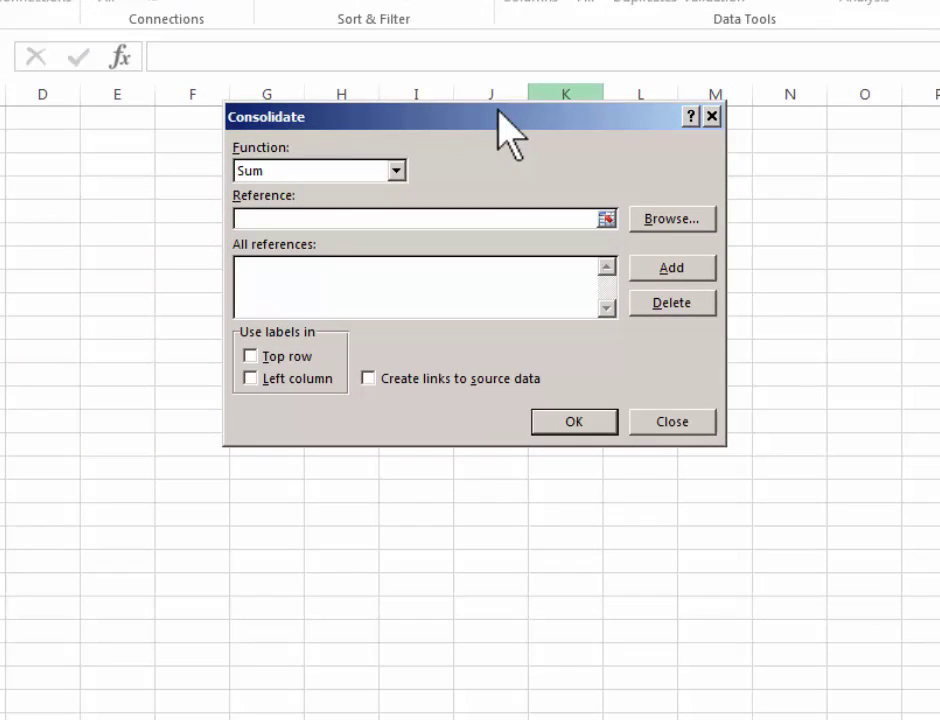
drag(498, 110, 436, 158)
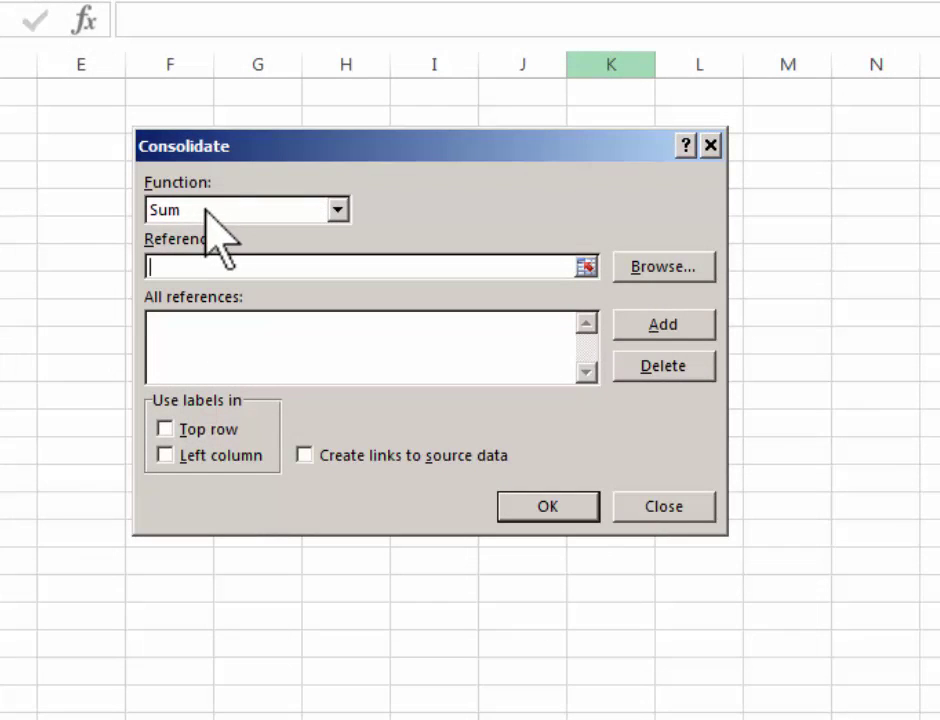
click(338, 209)
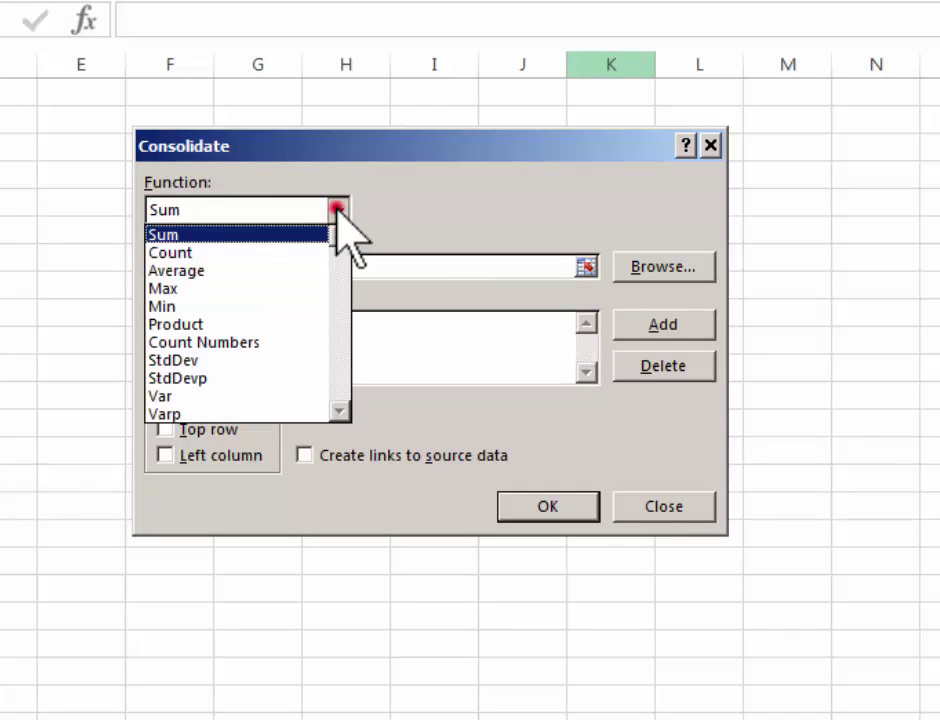
click(181, 236)
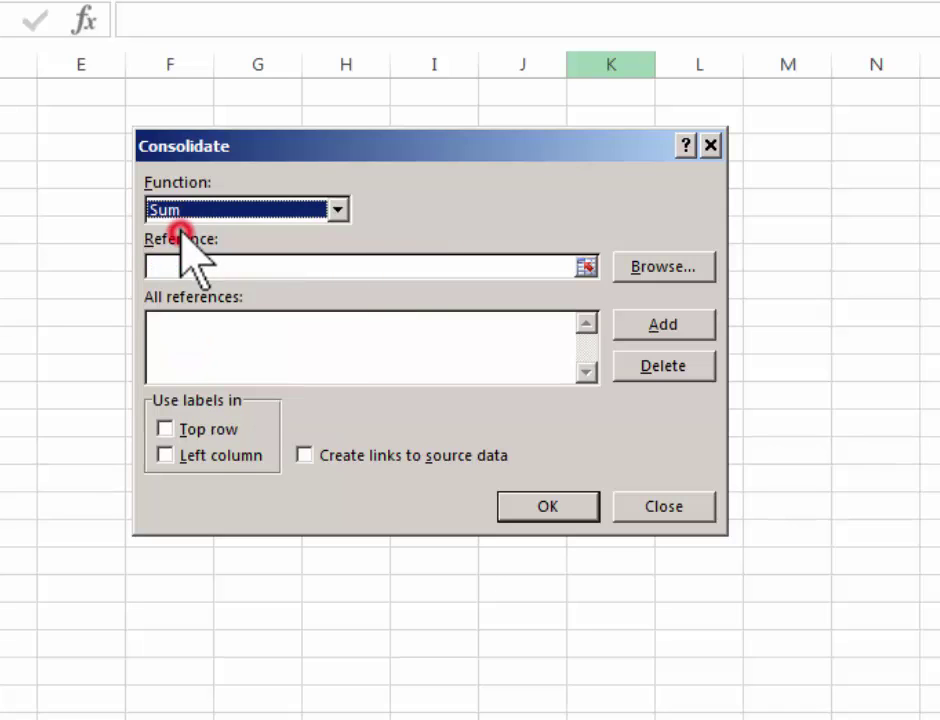
Step: Set the consolidation to use labels in the top row and left column and to create links to source data
click(165, 429)
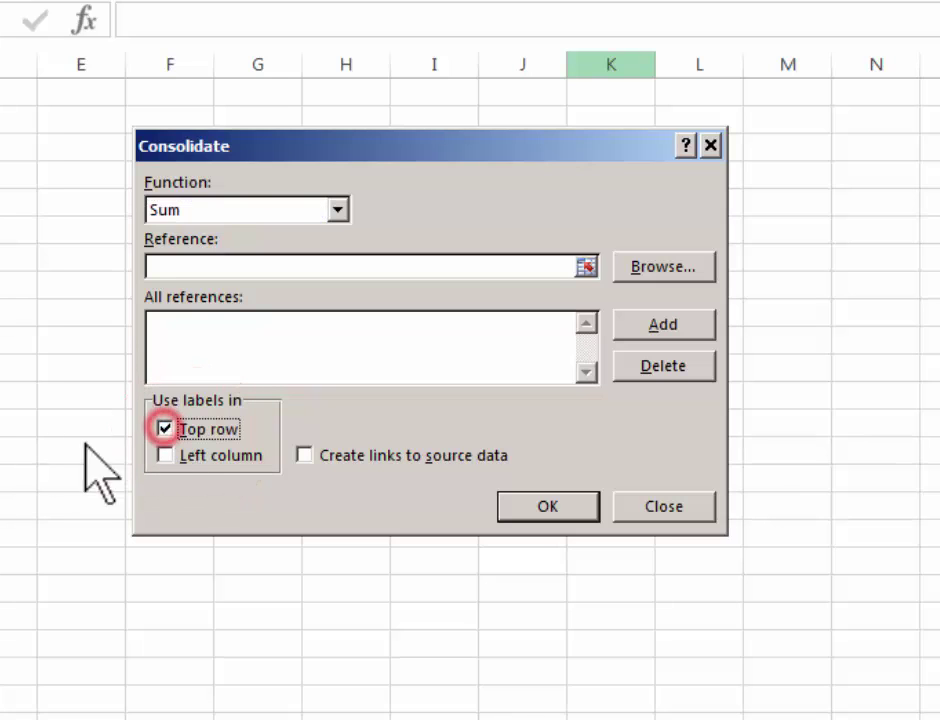
click(165, 455)
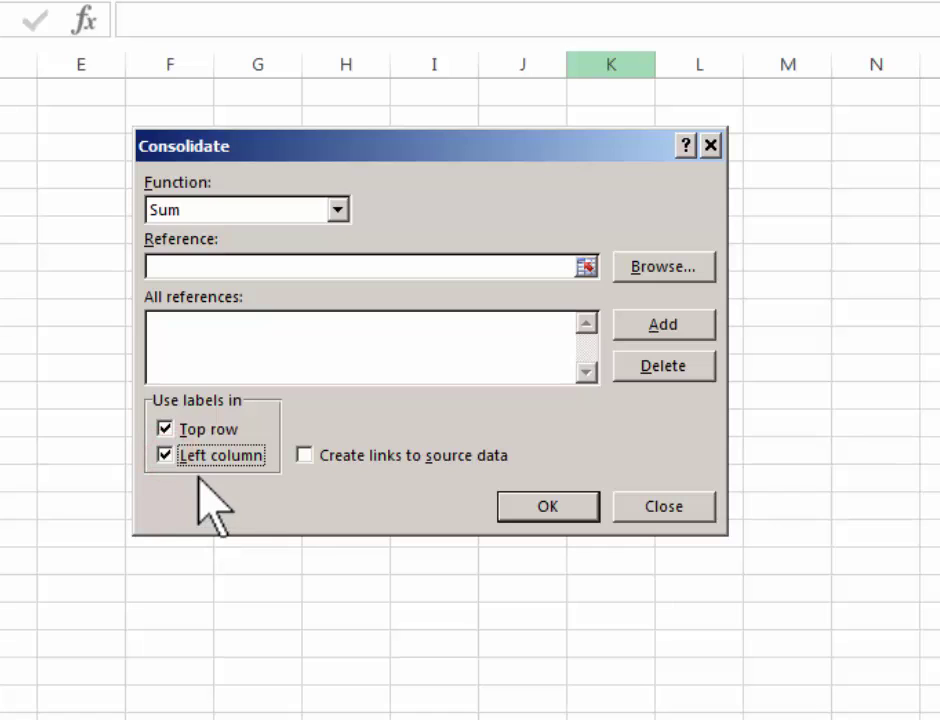
click(305, 455)
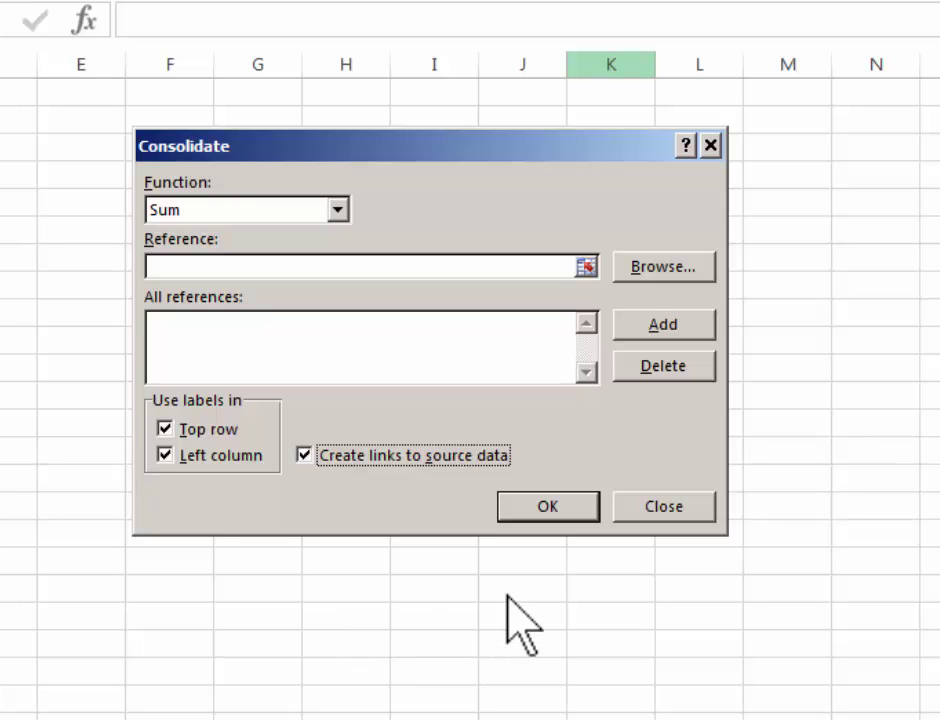
Step: Add range A1:B5 of the 2016 sheet to the consolidation references
drag(360, 146, 666, 139)
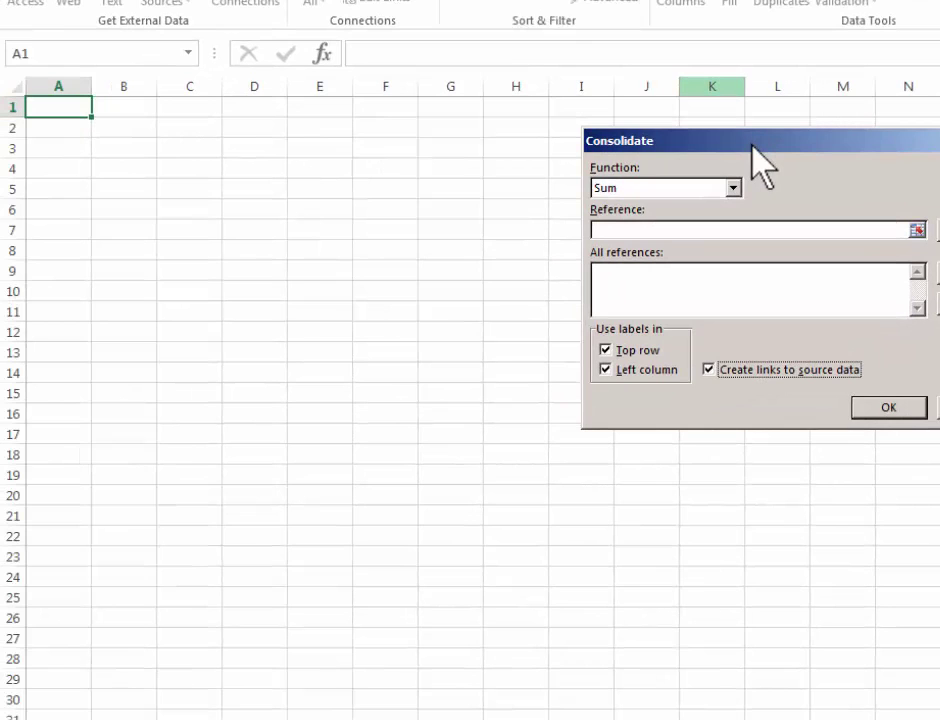
click(622, 229)
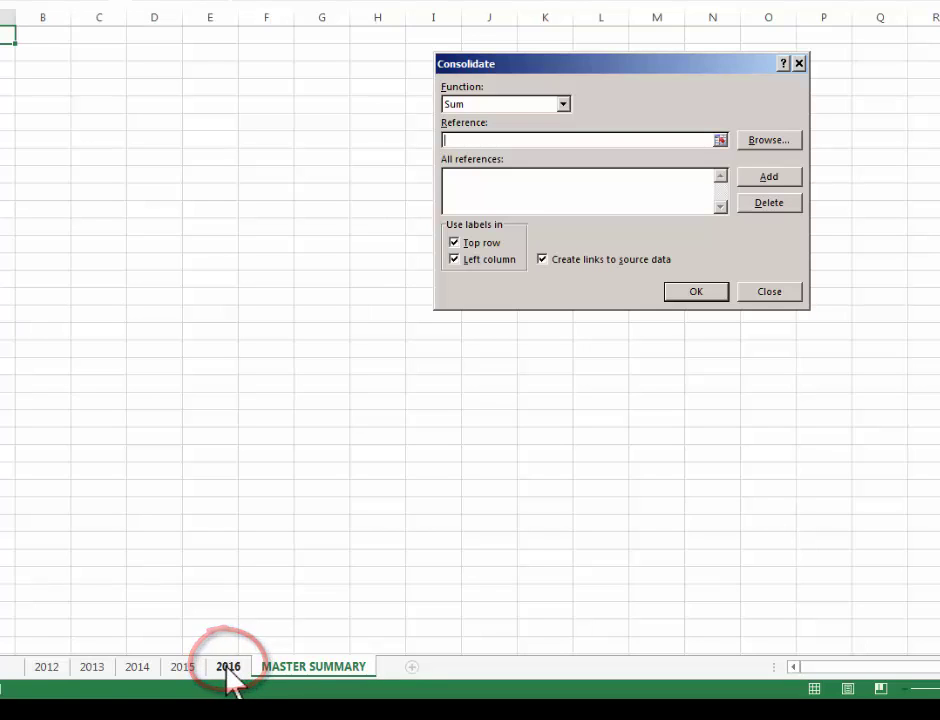
click(228, 666)
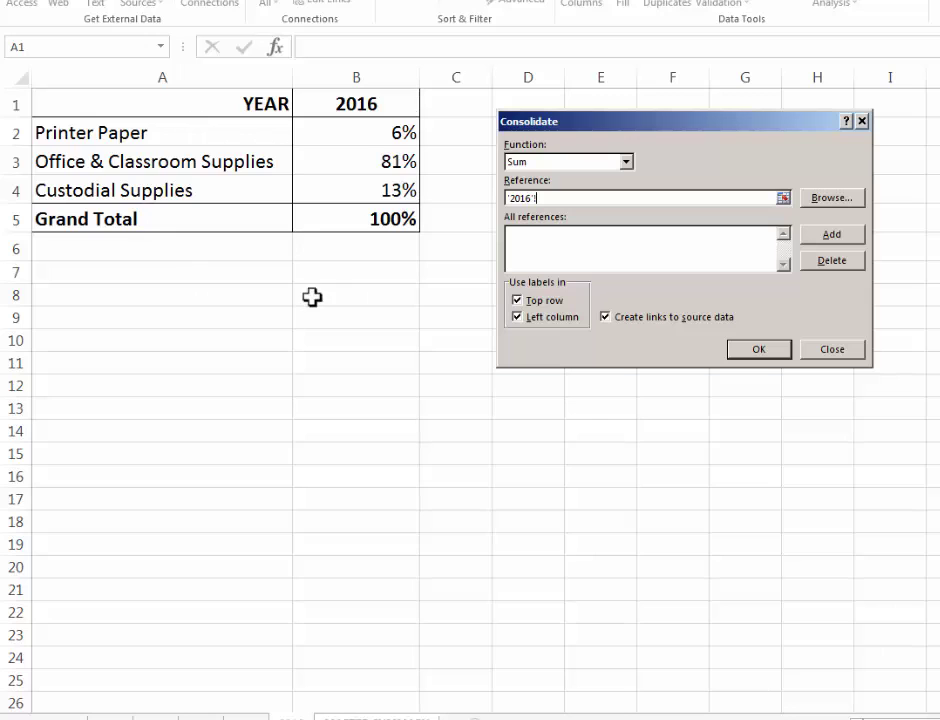
click(103, 107)
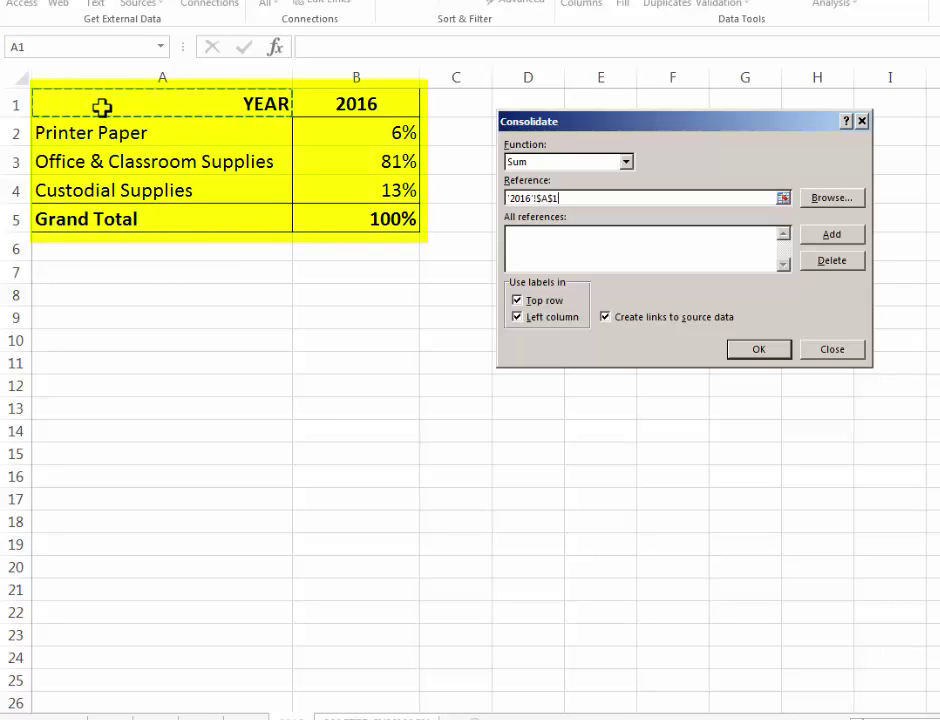
drag(103, 107, 356, 221)
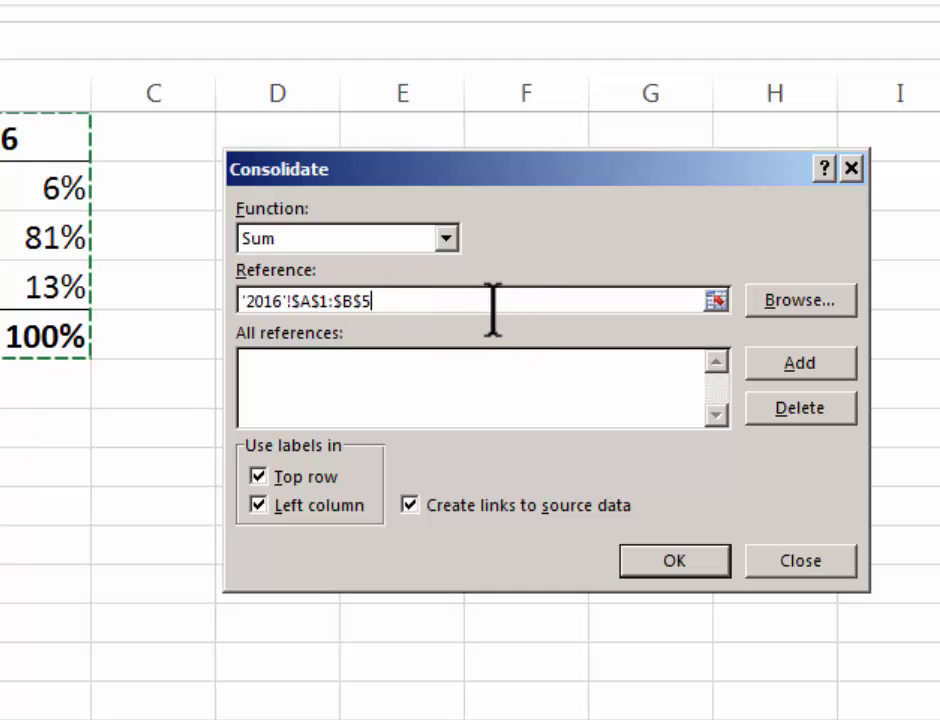
click(770, 363)
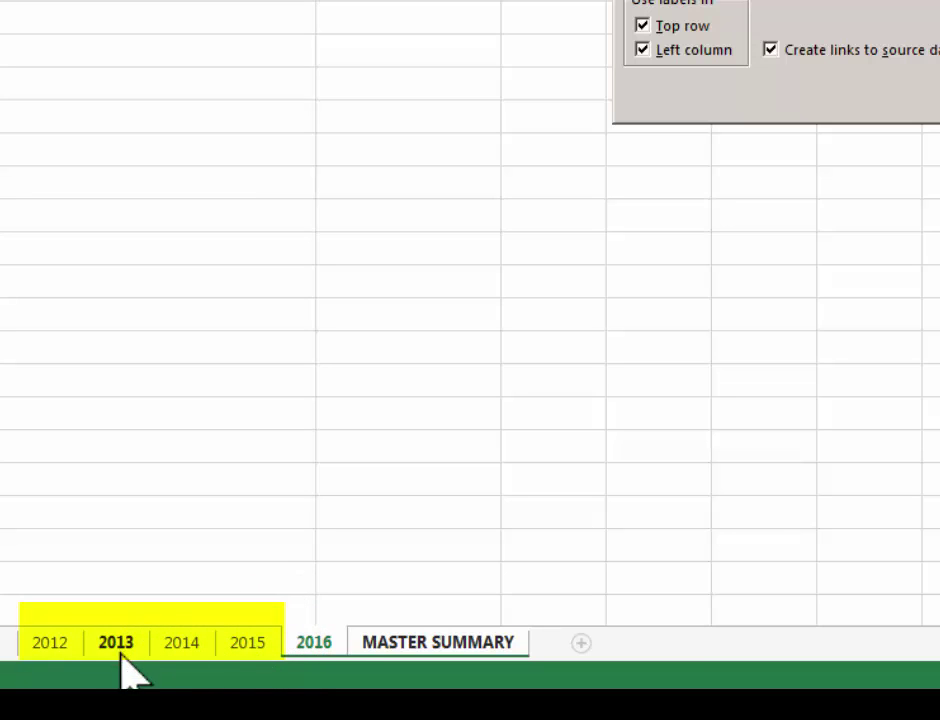
Step: Add range A1:B5 of the 2015, 2014, 2013 and 2012 sheets to the consolidation references
click(248, 643)
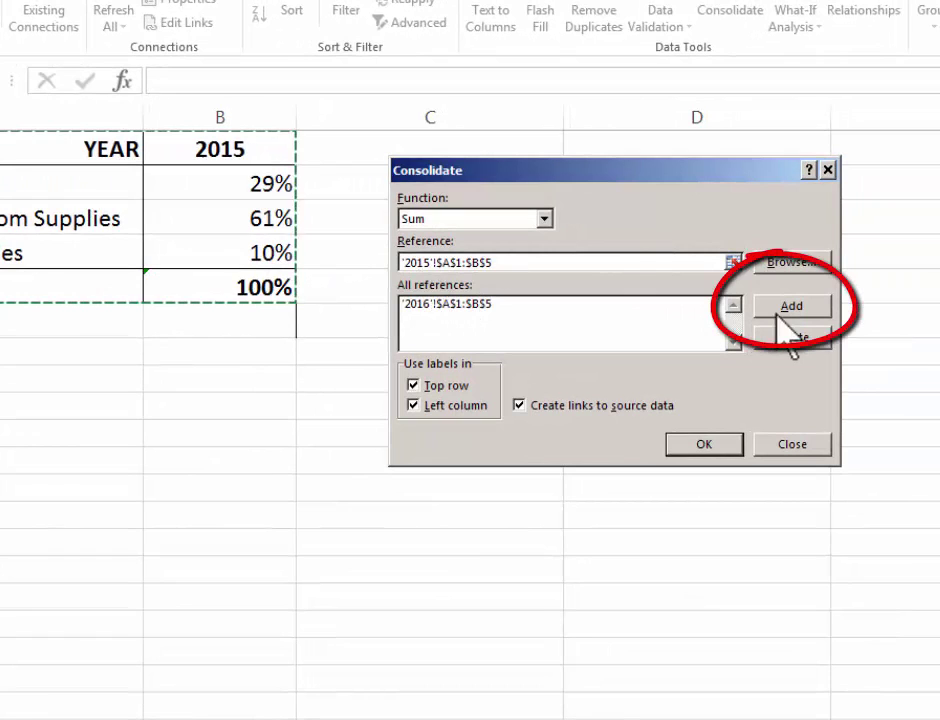
click(780, 307)
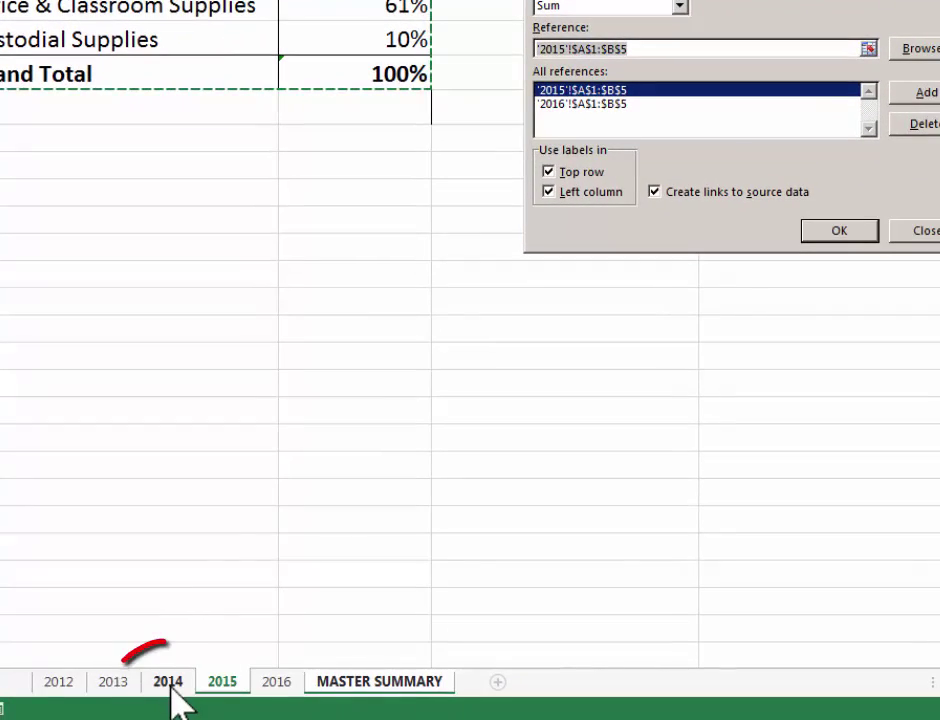
click(168, 683)
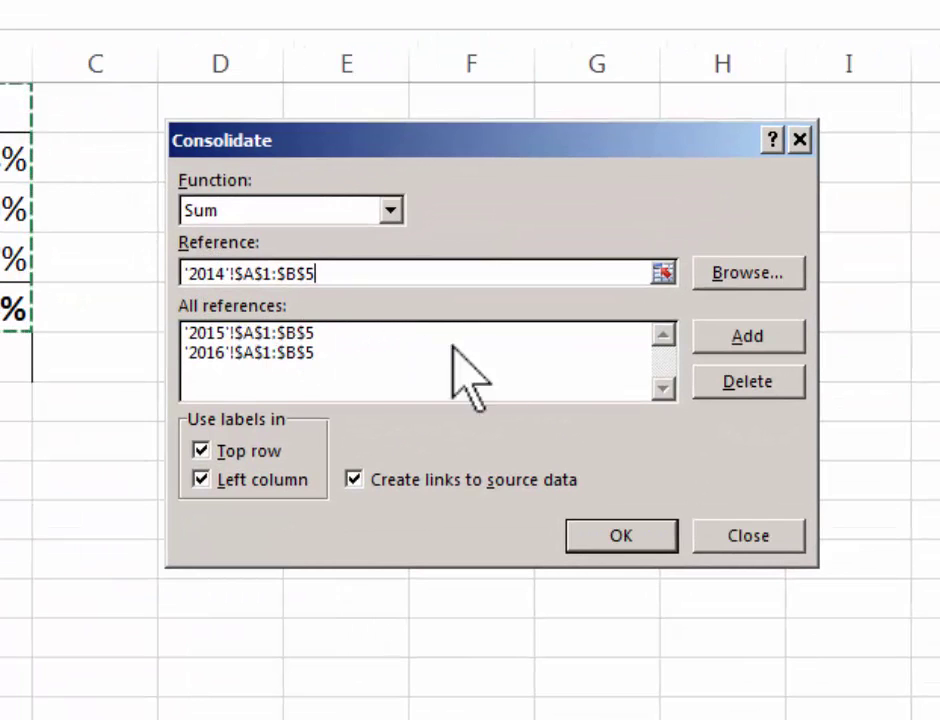
click(735, 336)
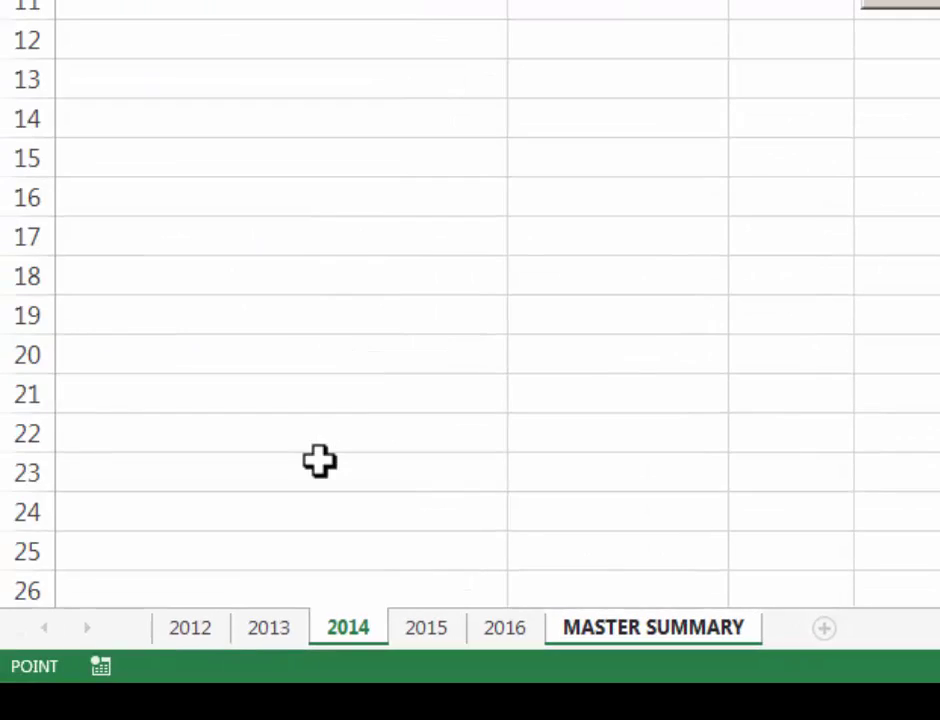
click(265, 630)
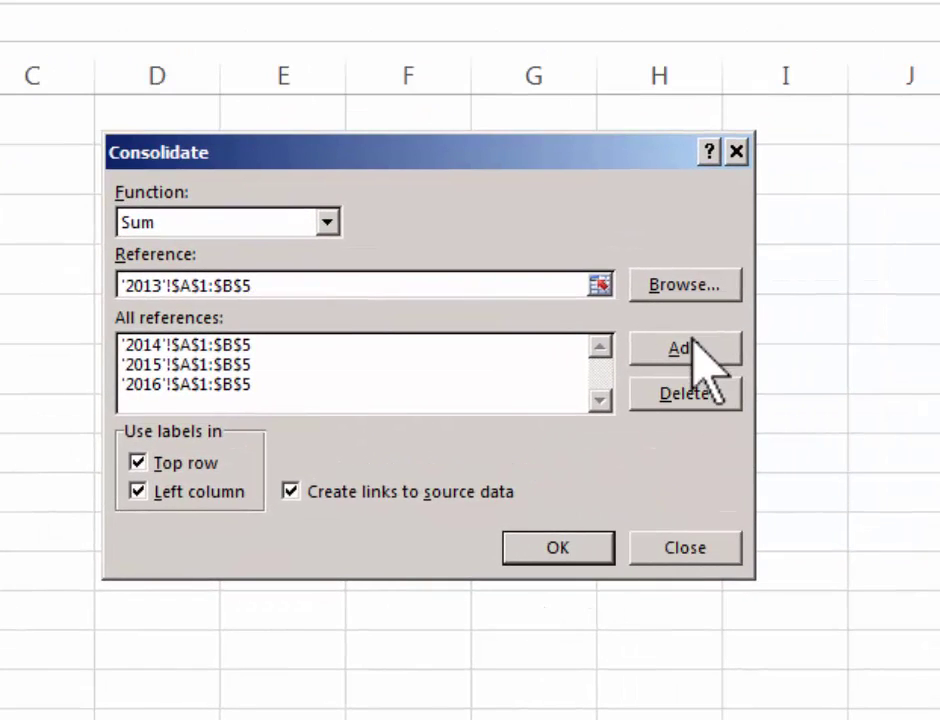
click(786, 271)
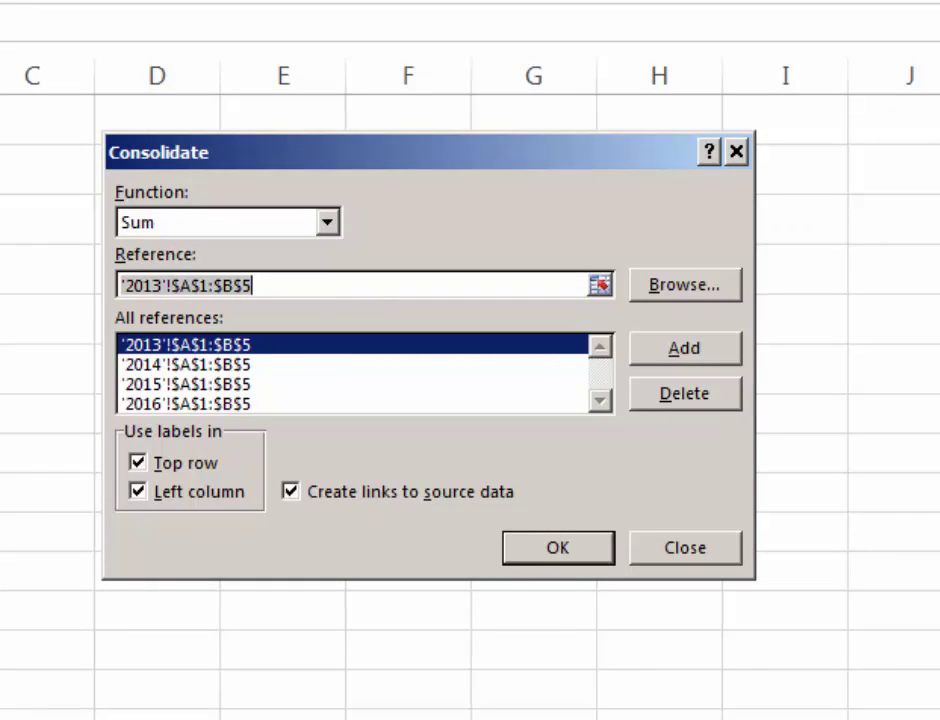
key(ctrl+Page_Up)
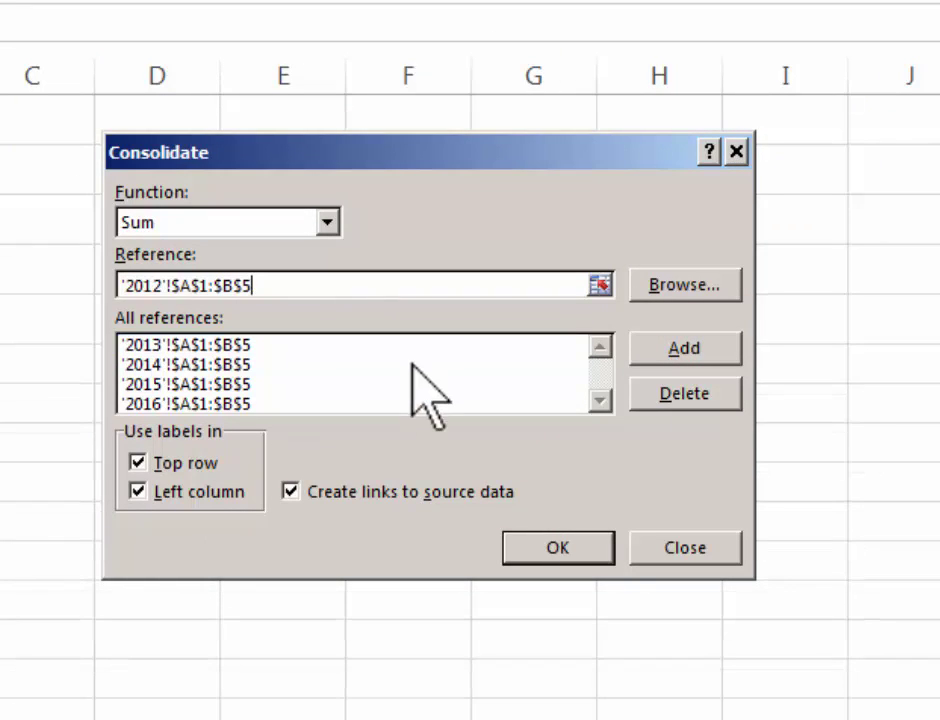
click(672, 348)
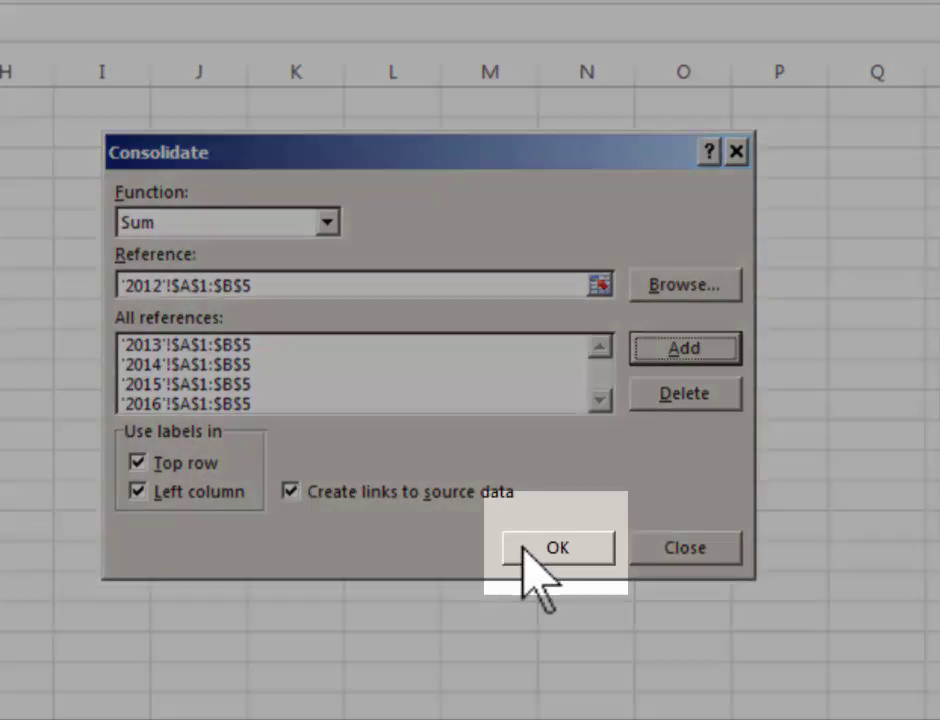
Step: Run the consolidation and widen column A of the summary to fit the category labels
click(524, 548)
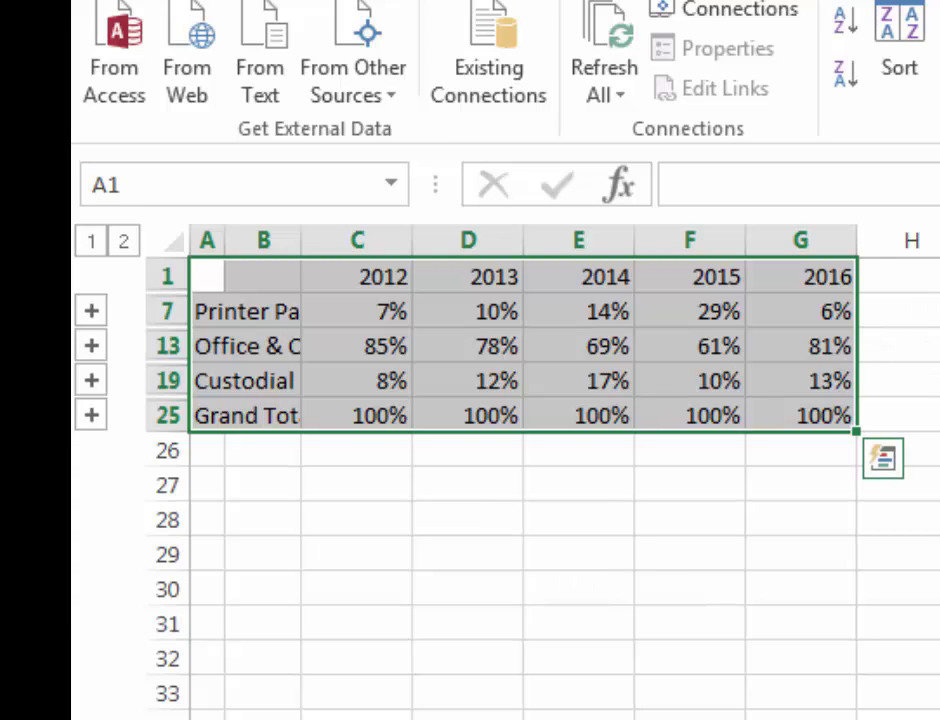
click(898, 346)
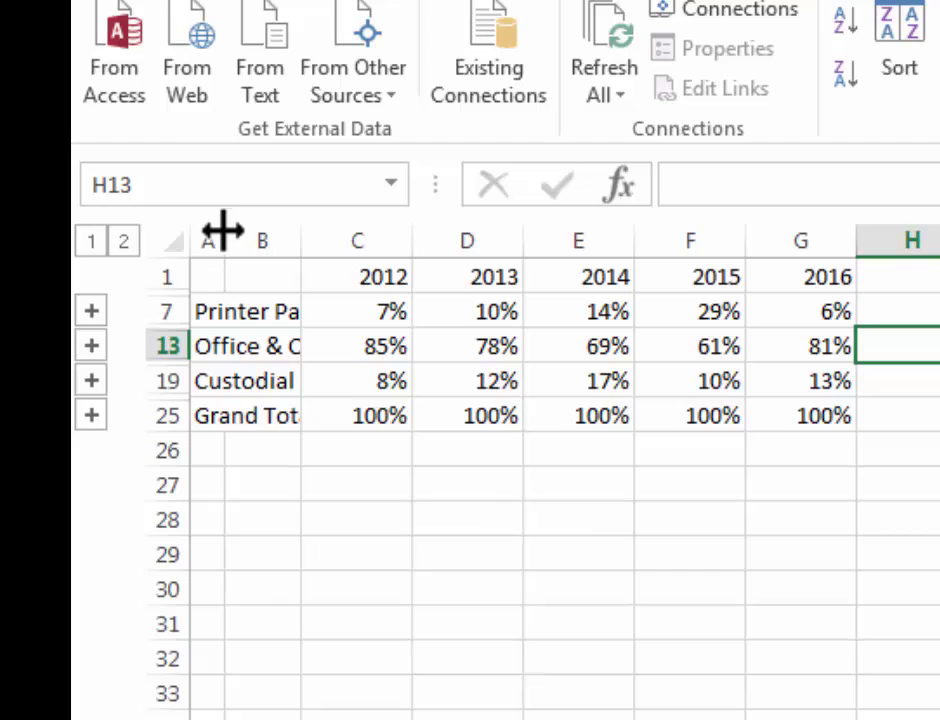
drag(222, 238, 459, 238)
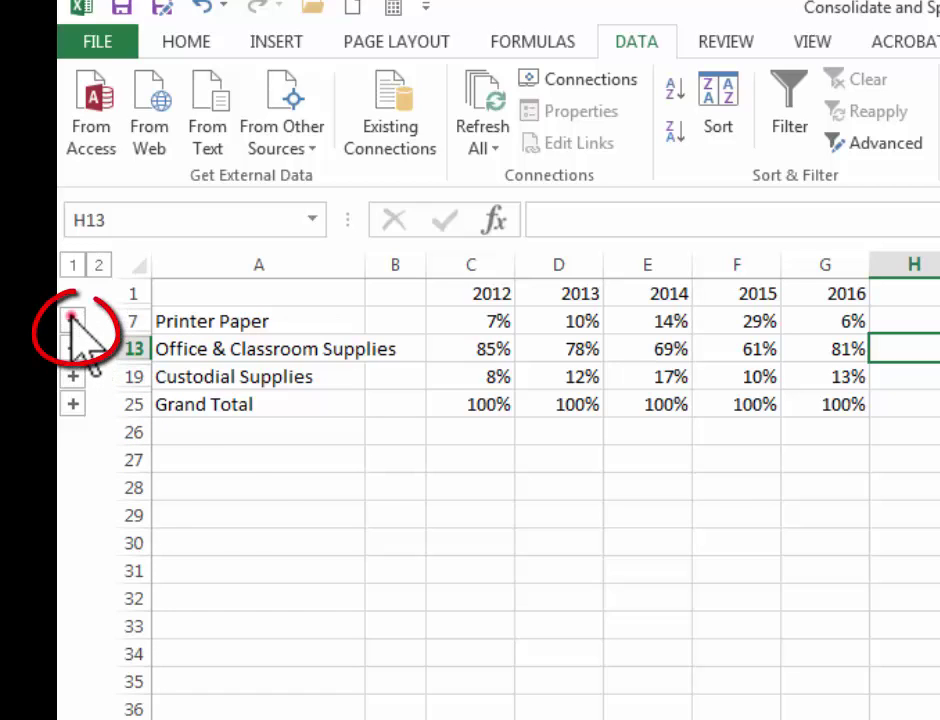
Step: Expand the Printer Paper group in the summary to view its linked source rows
click(73, 321)
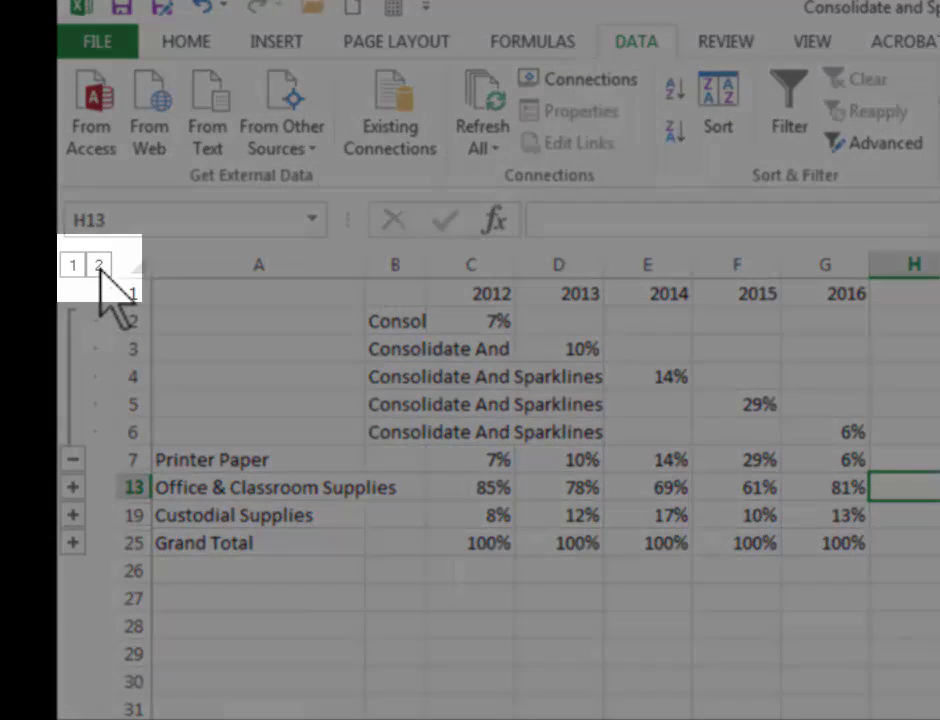
Step: Expand all outline groups in the summary to view their source rows, and collapse them all to the category rows
click(98, 264)
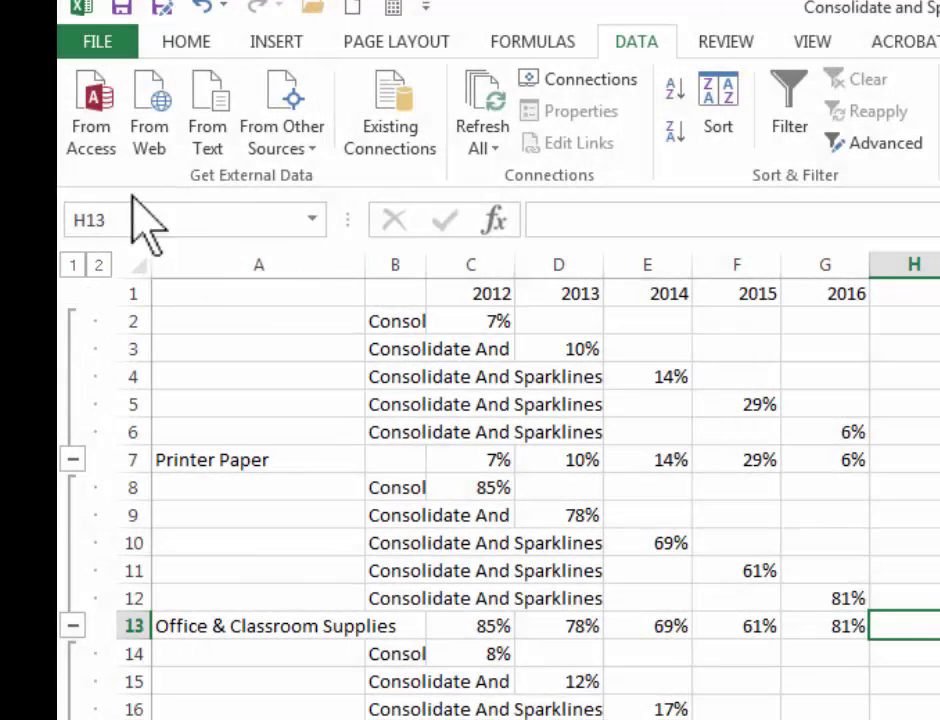
click(74, 264)
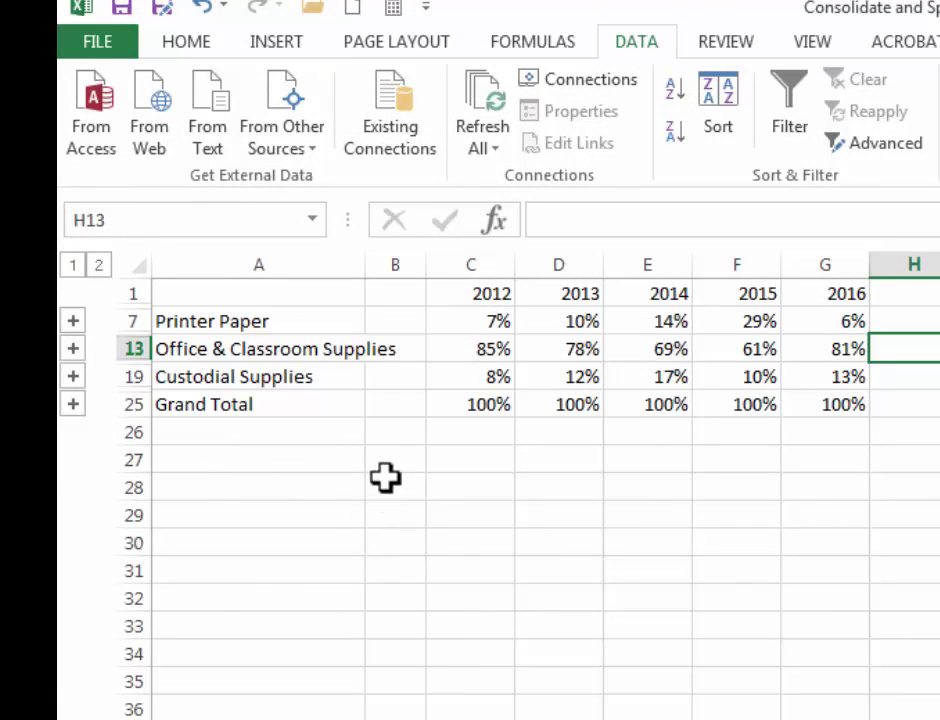
click(939, 542)
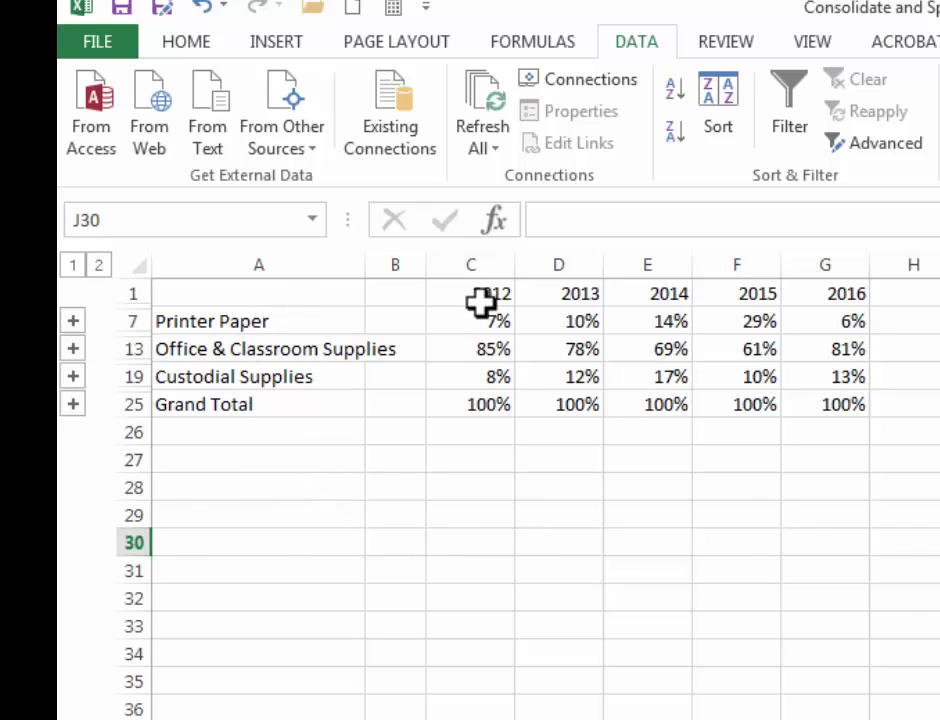
Step: Make the year headings 2012 to 2016 in C1:G1 of the summary bold
drag(465, 292, 812, 288)
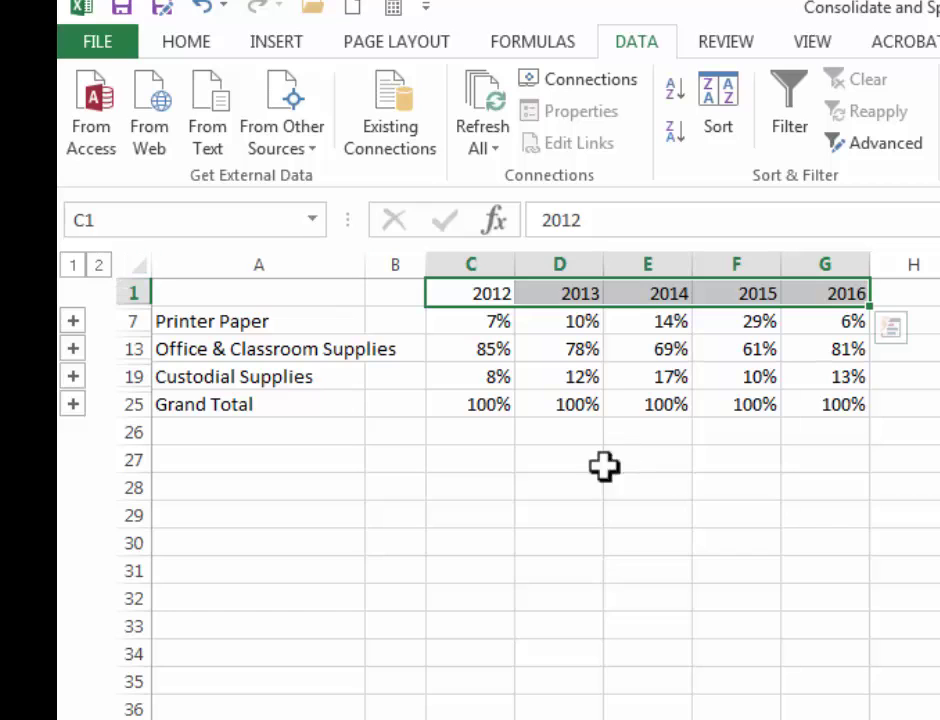
click(192, 41)
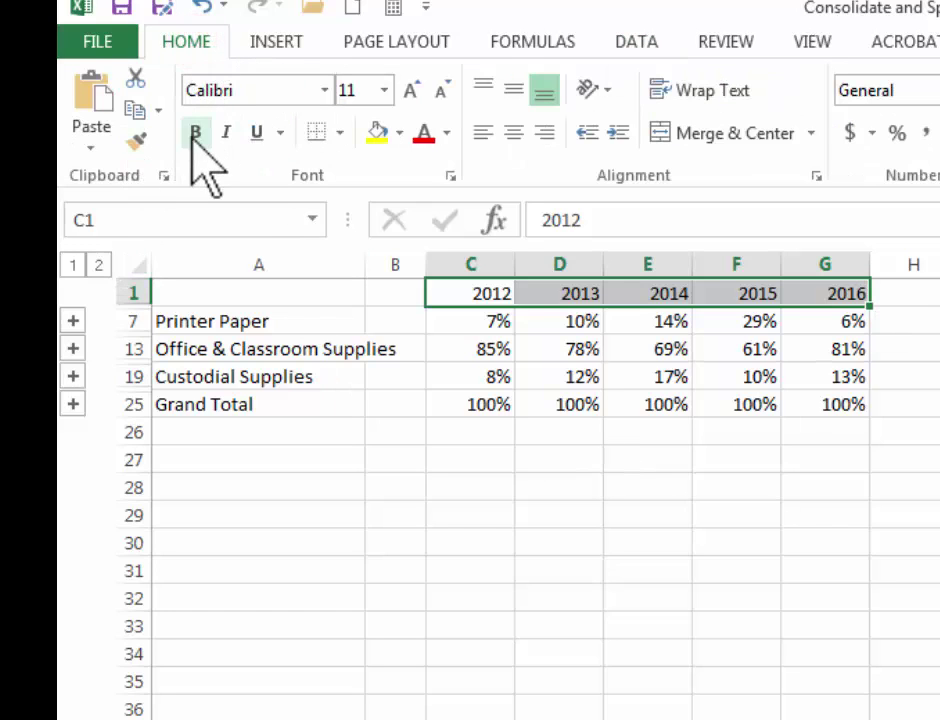
click(195, 132)
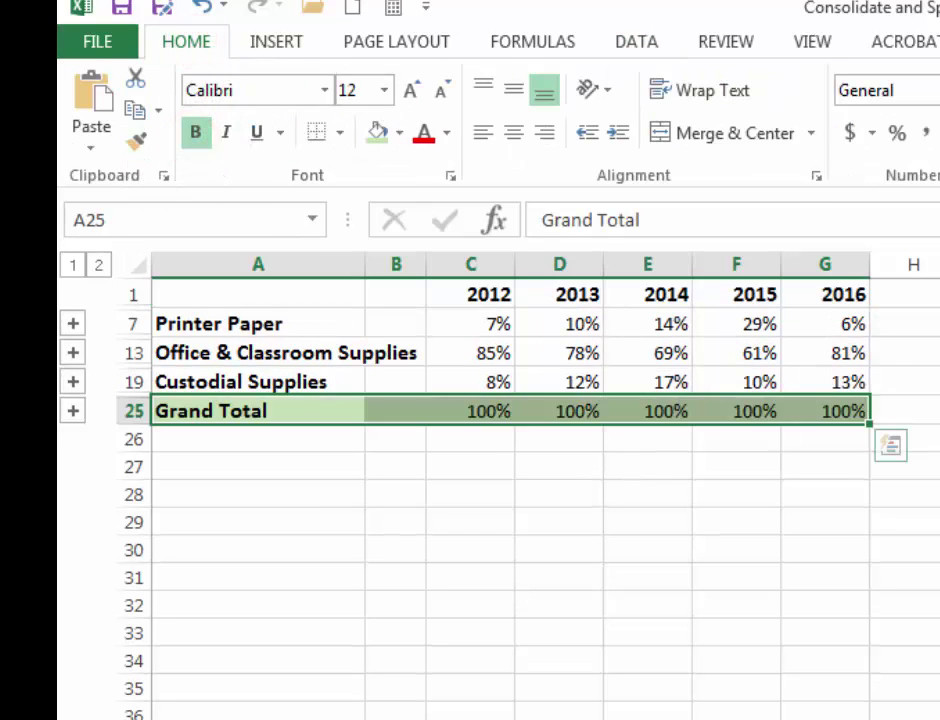
click(935, 549)
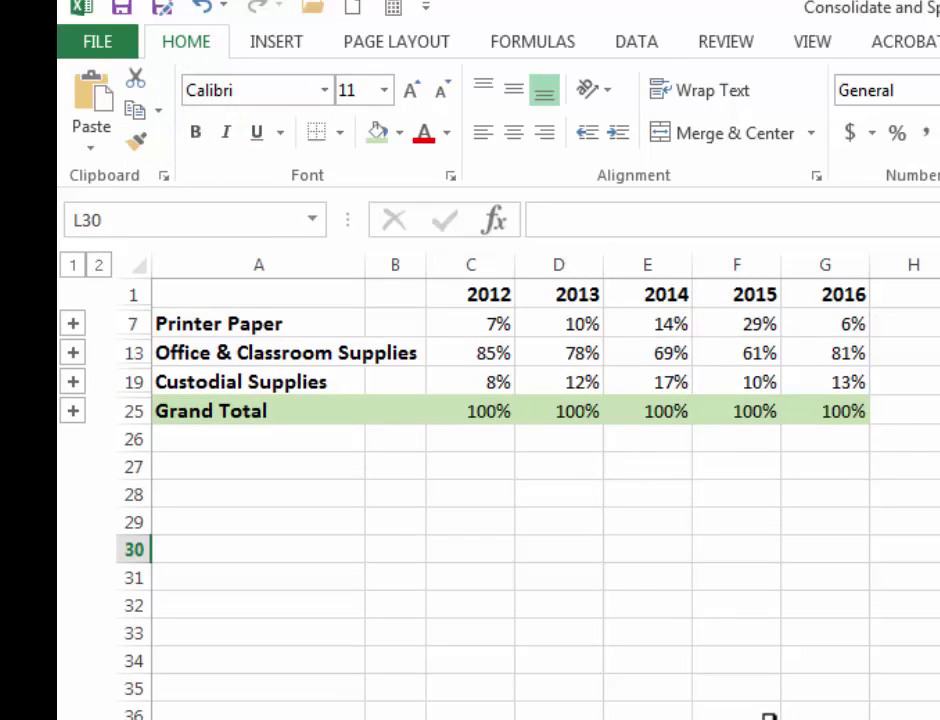